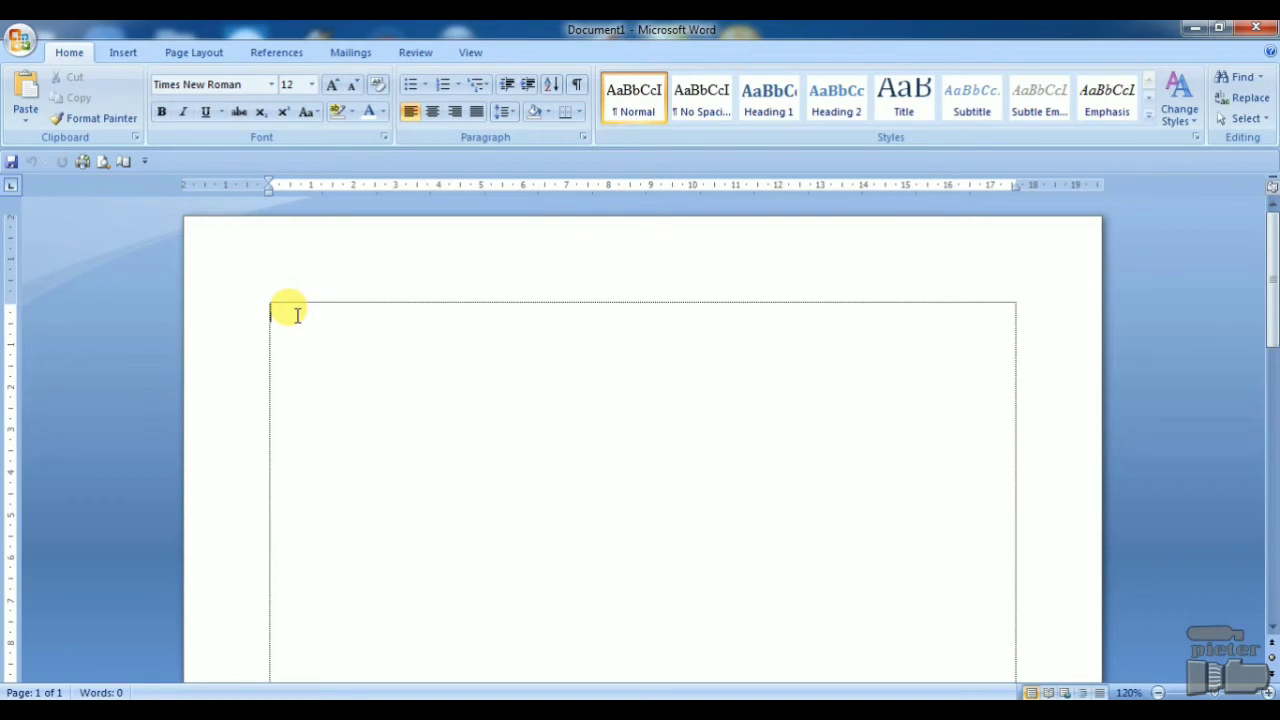
# Enter the bold heading "DAFTAR BELANJA KEPERLUAN LABORATORIUM KOMPUTER" on the first line of the document.
pyautogui.press('capslock')
pyautogui.hotkey('ctrl', 'b')
pyautogui.write('DAFTAR')
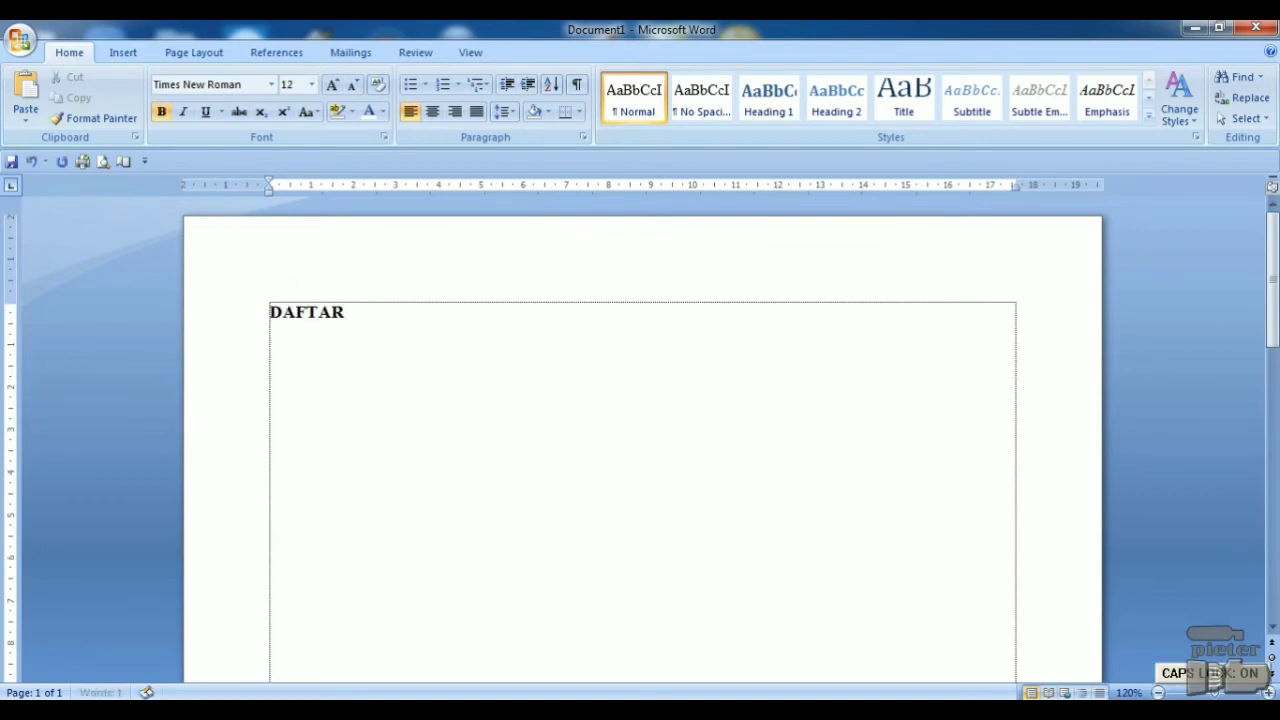
pyautogui.write(' BELANJA ')
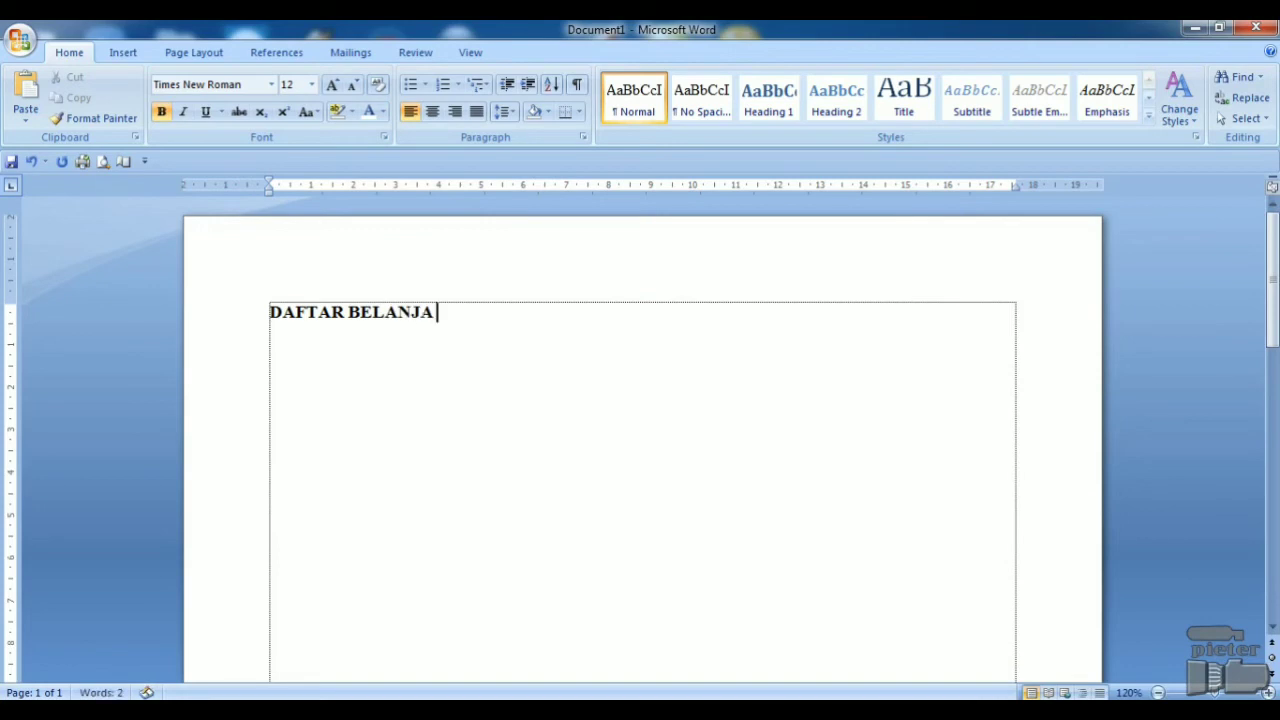
pyautogui.write('KEPERLUAN LAB')
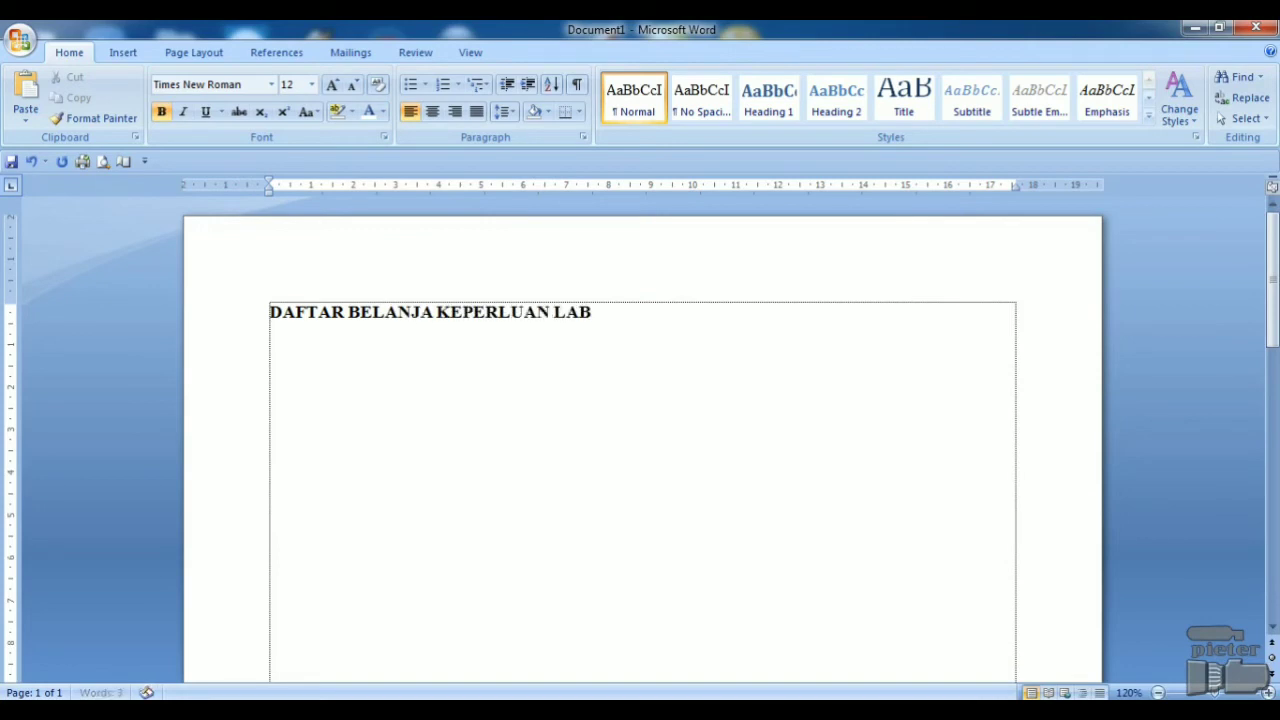
pyautogui.write('ORATORIUM')
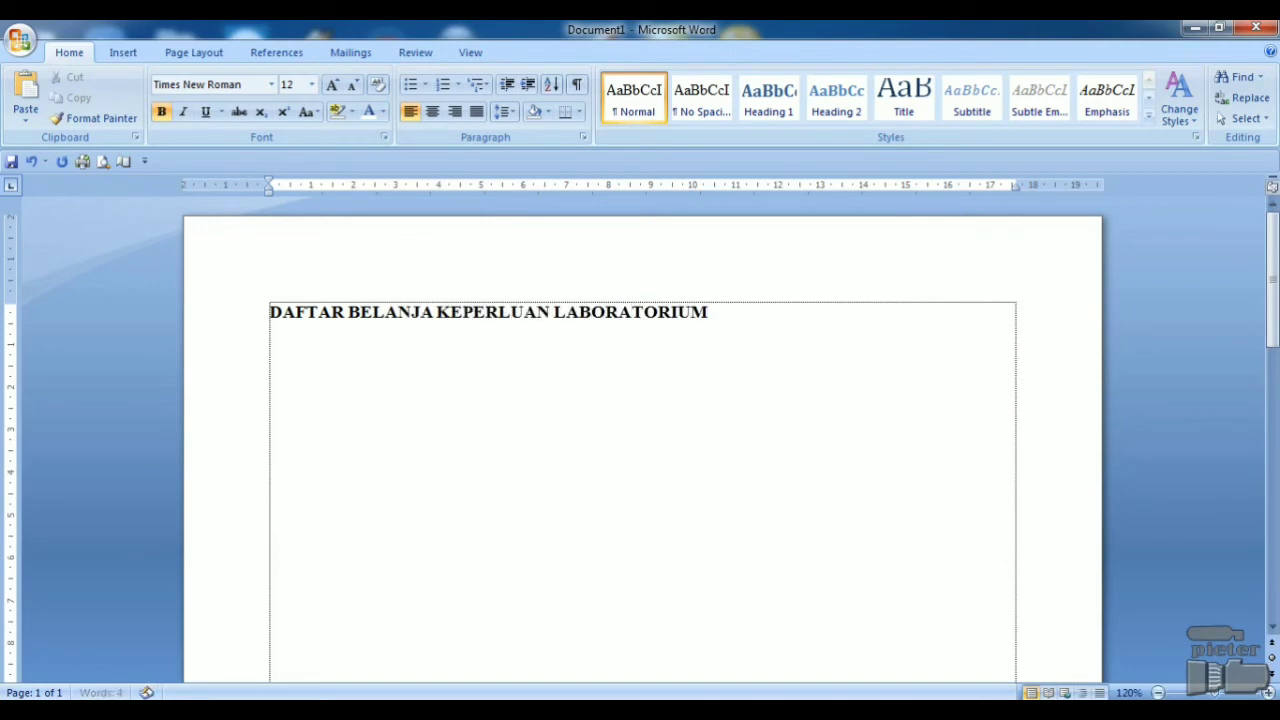
pyautogui.write(' KOMPUTER')
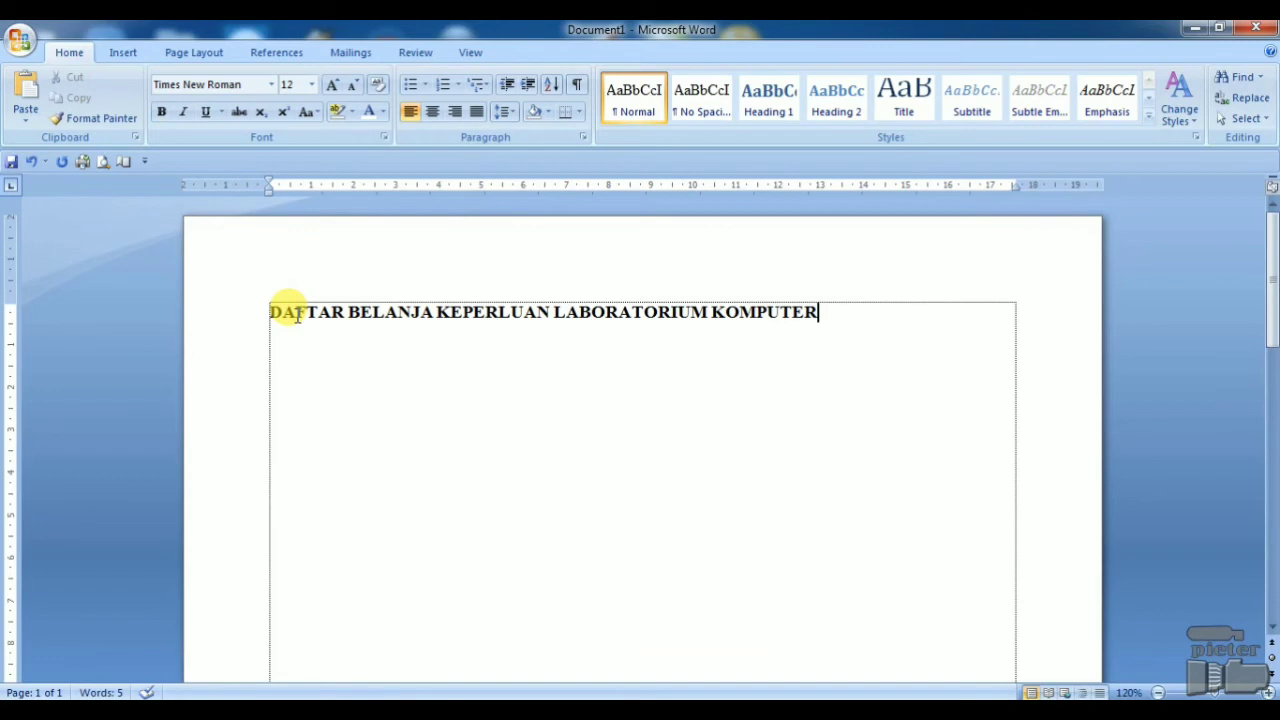
# Start an automatic numbered list below the heading with "Printer" as item 1.
pyautogui.press('Return')
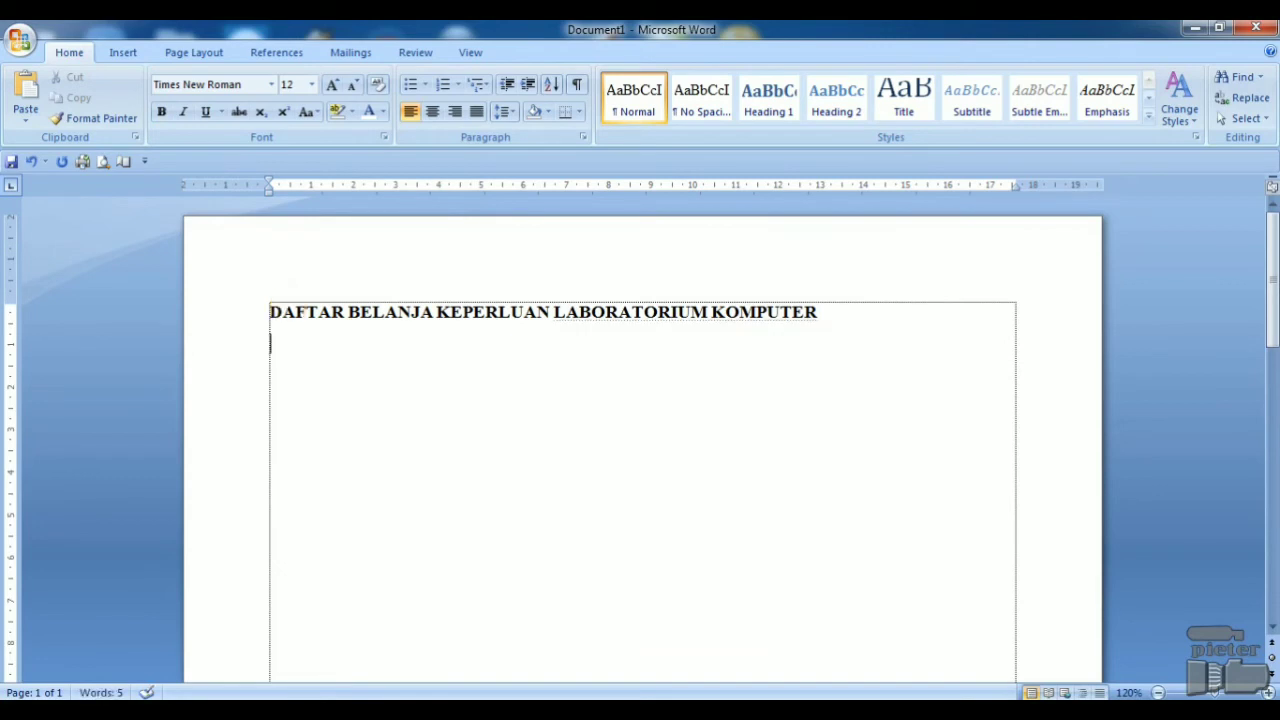
pyautogui.write('1.')
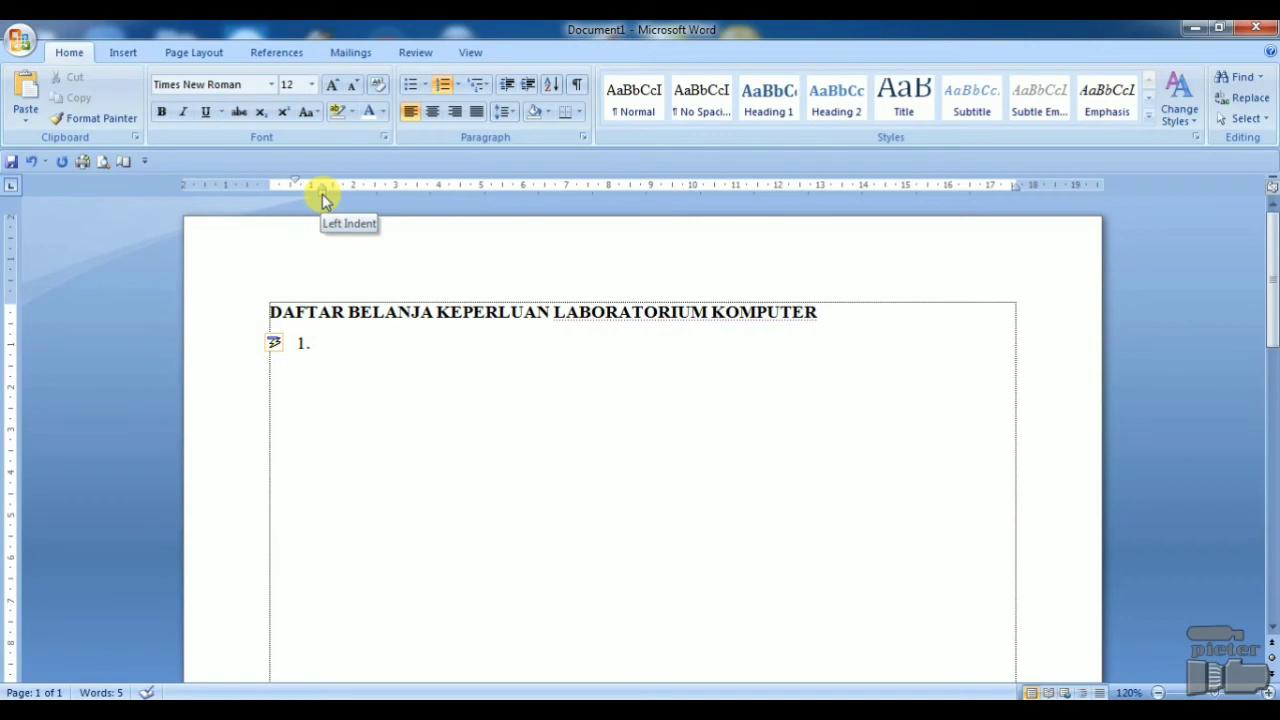
pyautogui.write(' pRINTER')
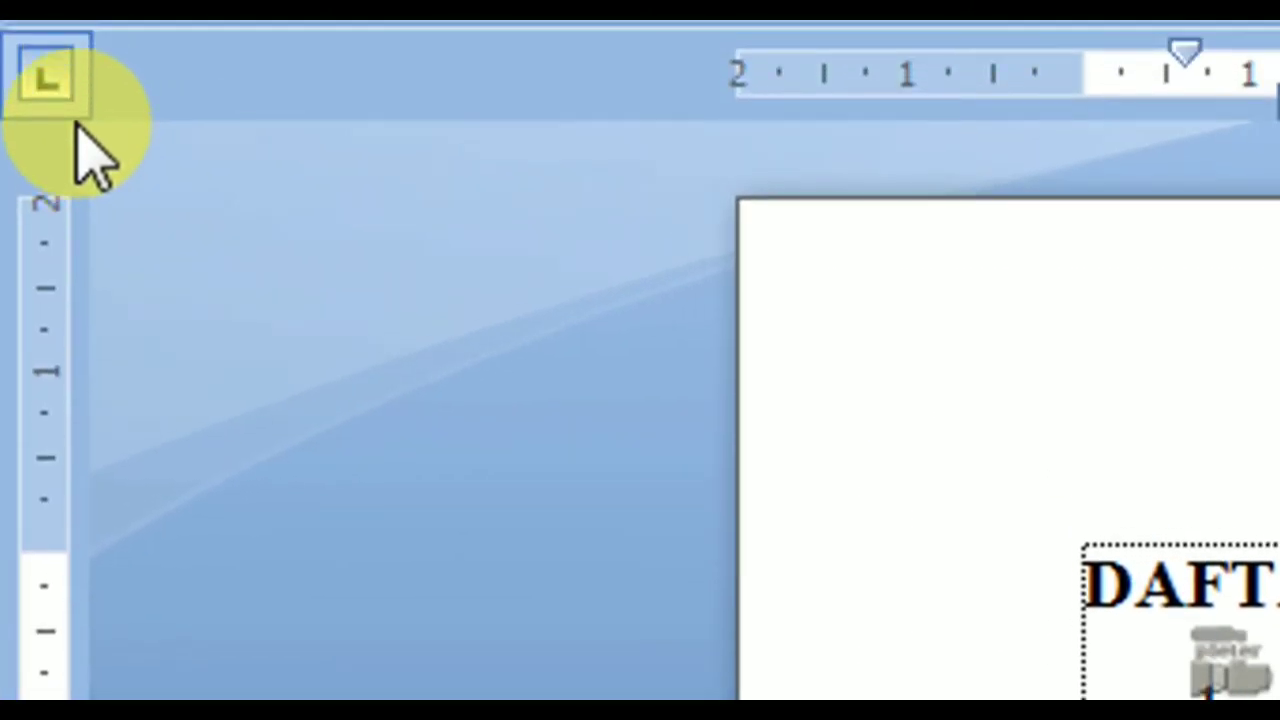
# Set a left tab stop at 12 cm and a right tab stop at 15 cm for the Printer line.
pyautogui.click(57, 99)
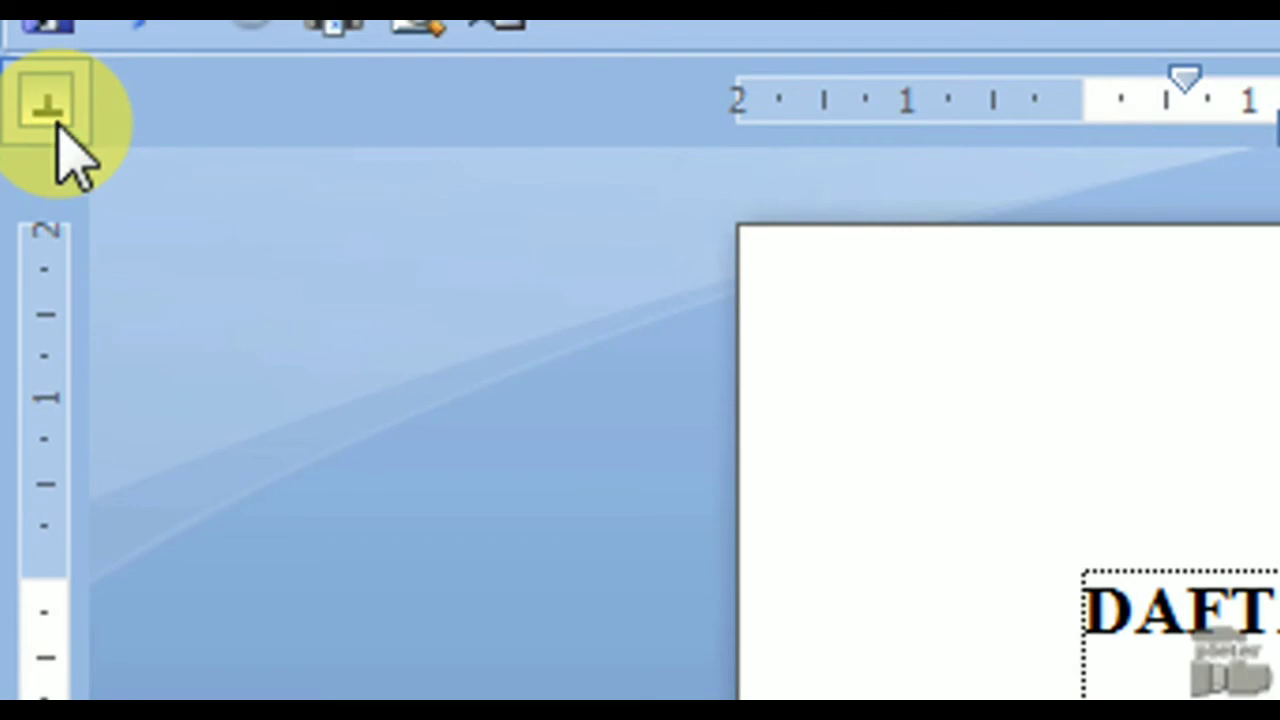
pyautogui.click(57, 124)
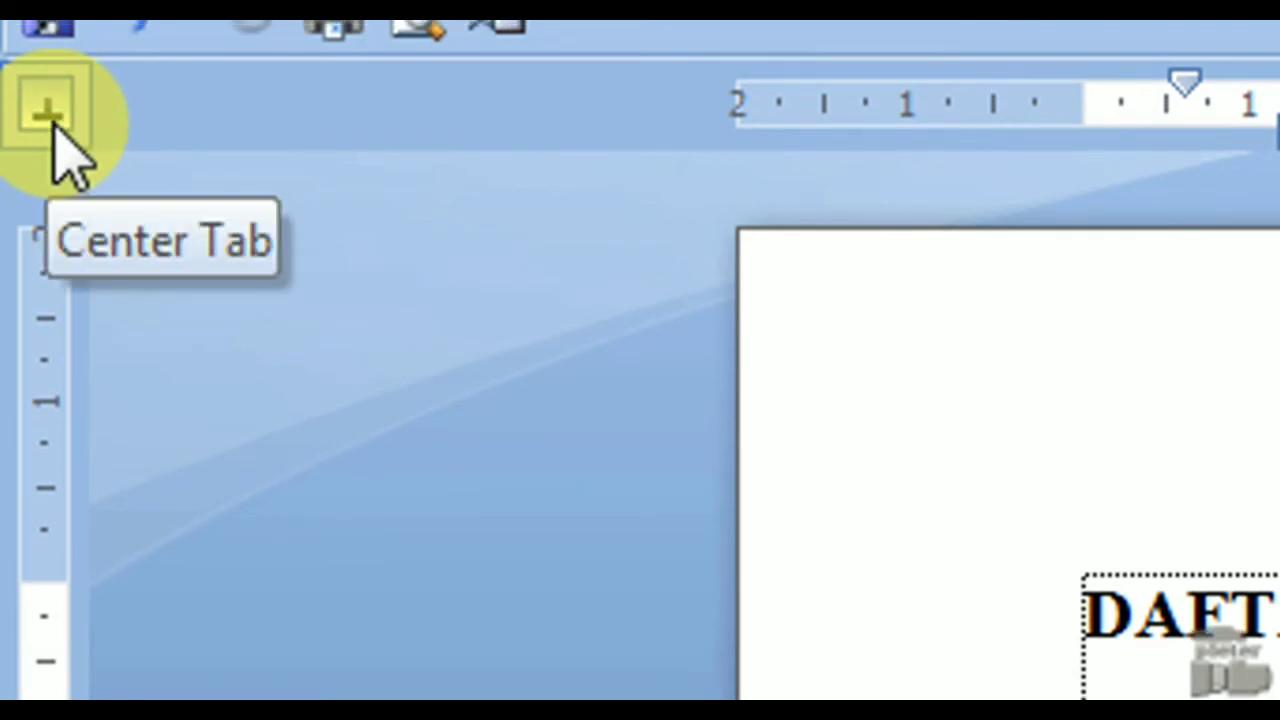
pyautogui.click(57, 124)
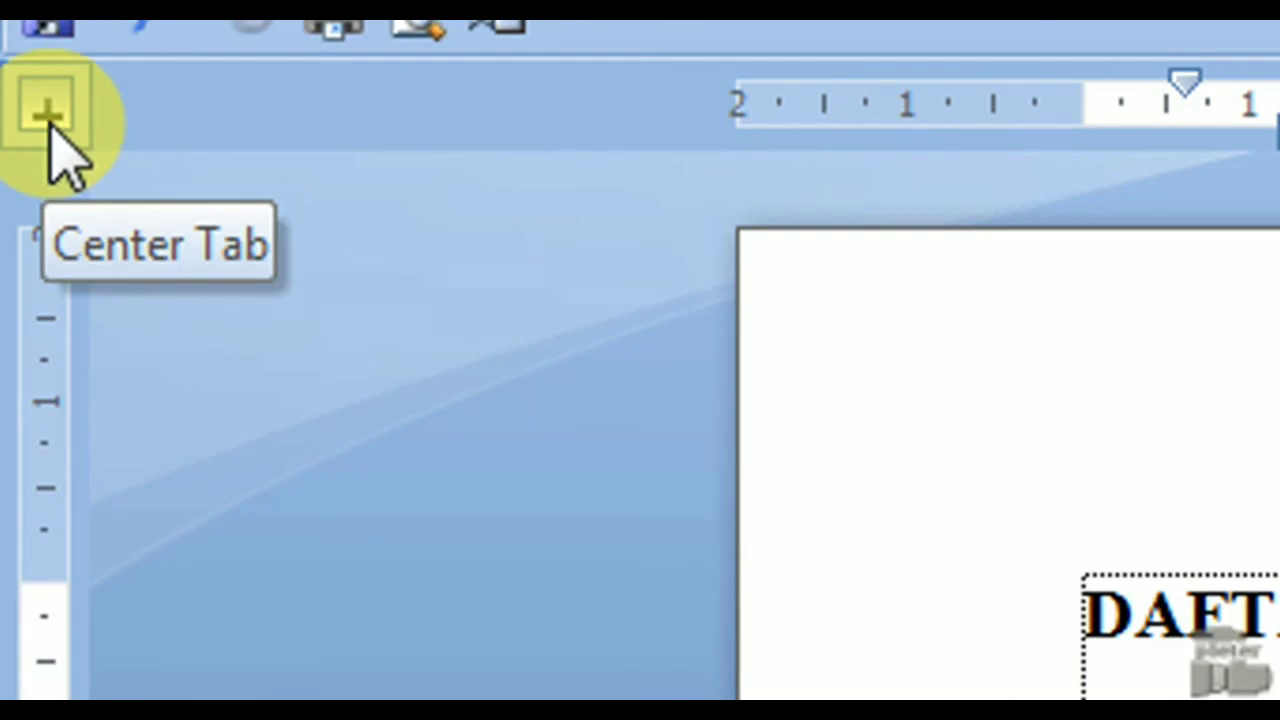
pyautogui.click(50, 126)
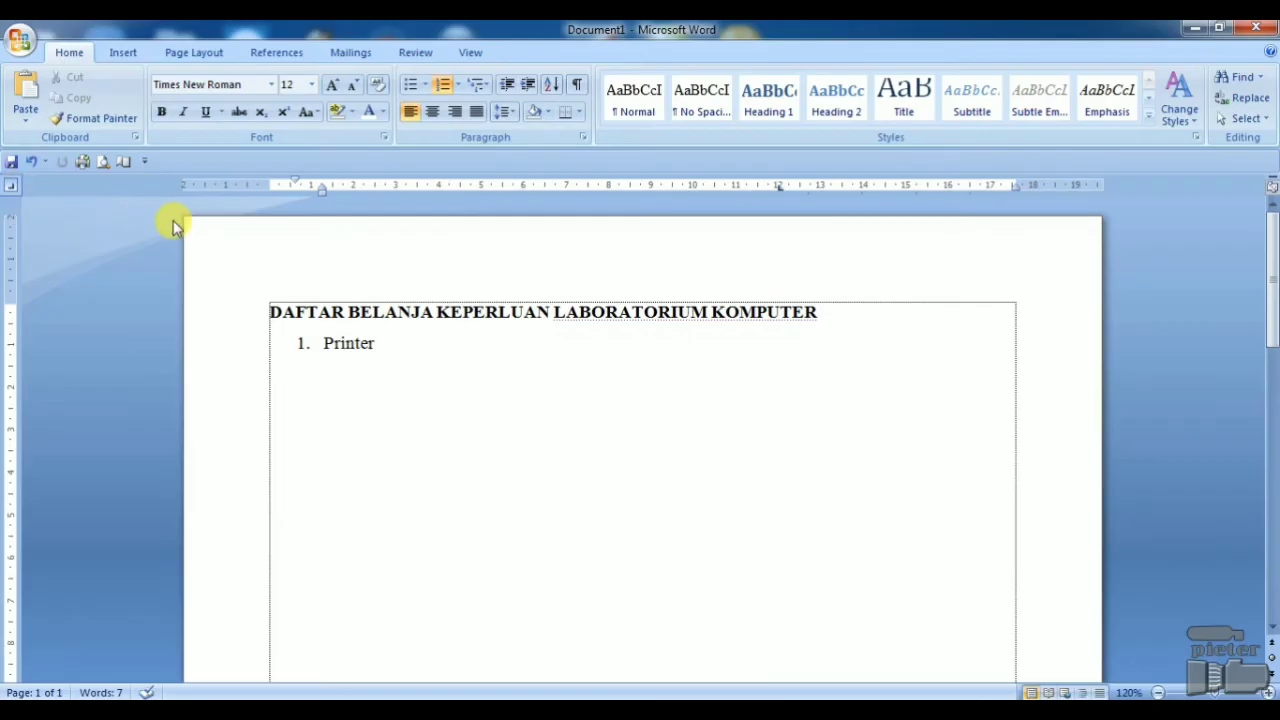
pyautogui.click(905, 188)
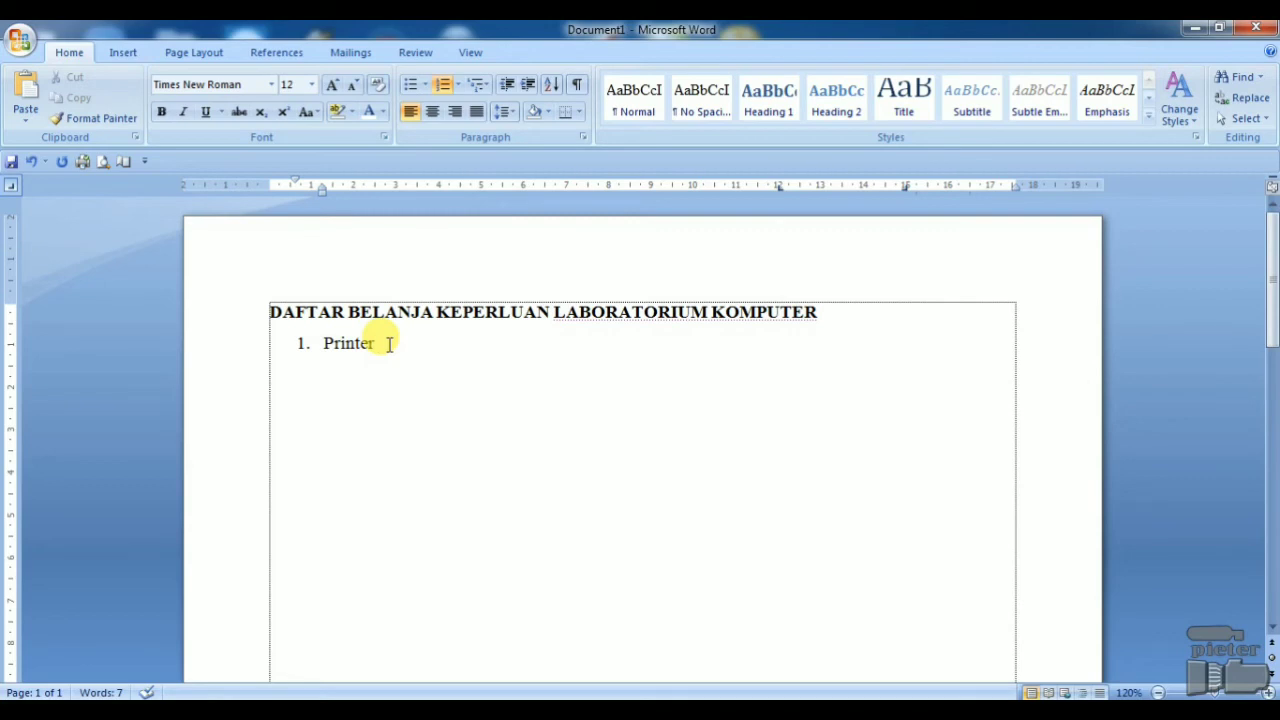
# Add the Printer price on the same line, with "Rp." at the first tab stop and "900.000" at the second.
pyautogui.press('Tab')
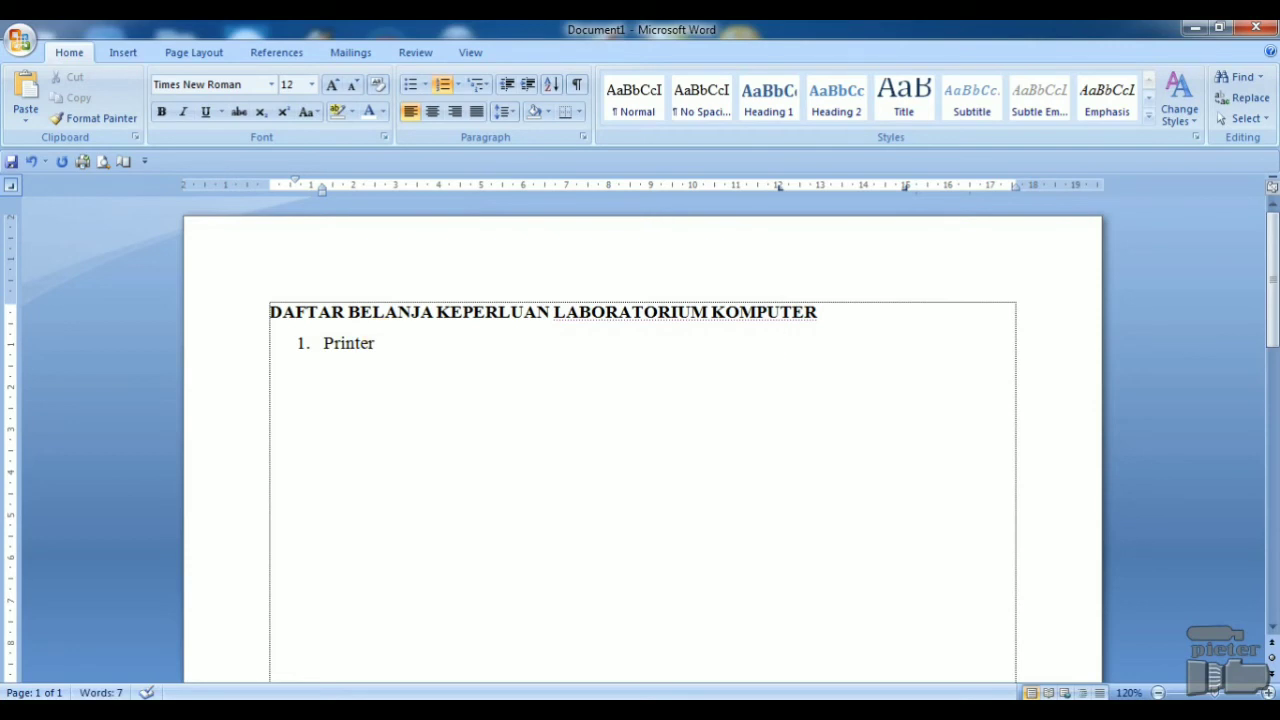
pyautogui.write('Rp.')
pyautogui.press('Tab')
pyautogui.write('900.000')
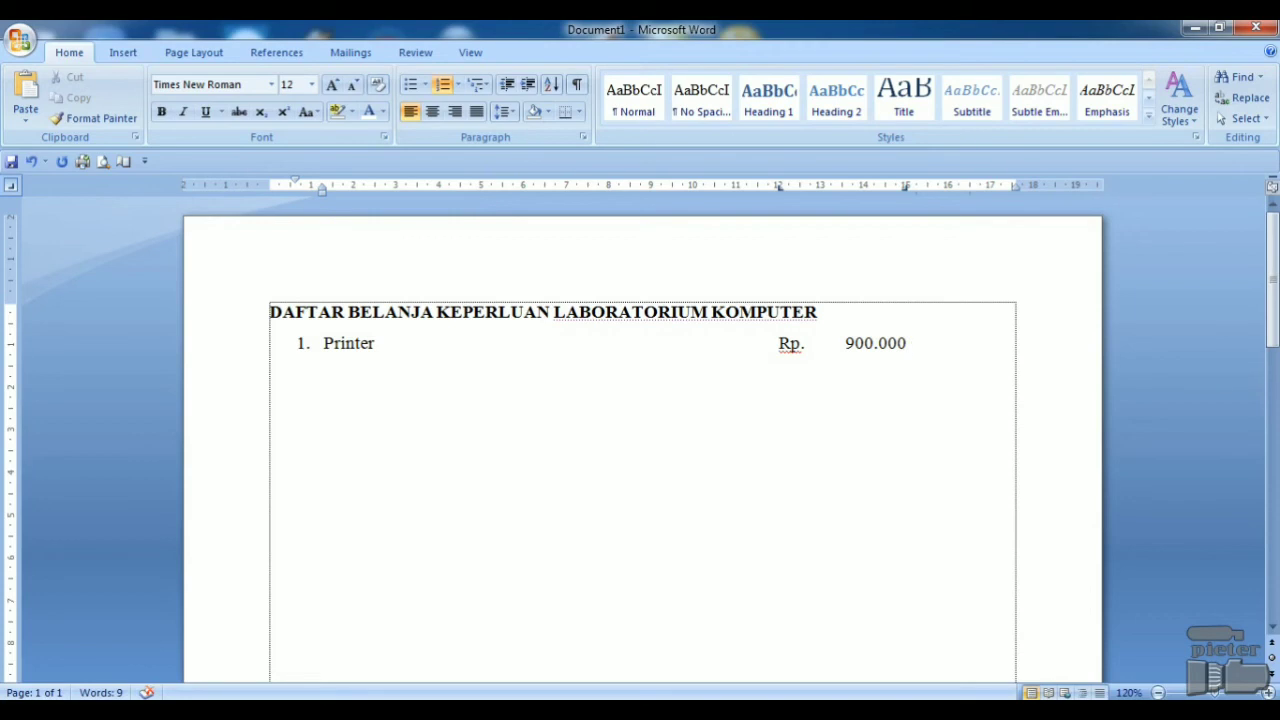
# Add list item 2 "Keyboard" with "Rp." and "85.000" aligned at the two tab stops.
pyautogui.press('Return')
pyautogui.write('Keyboa')
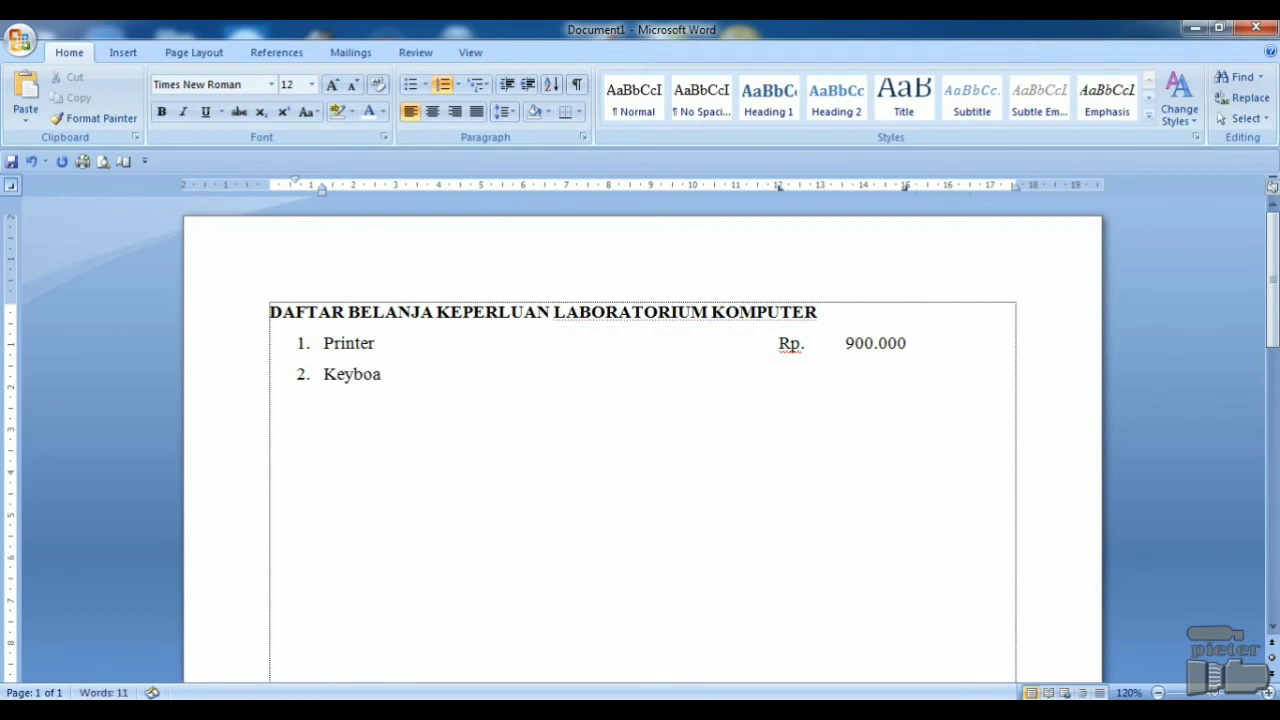
pyautogui.write('rd')
pyautogui.press('Tab')
pyautogui.write('Rp.')
pyautogui.press('Tab')
pyautogui.write('85')
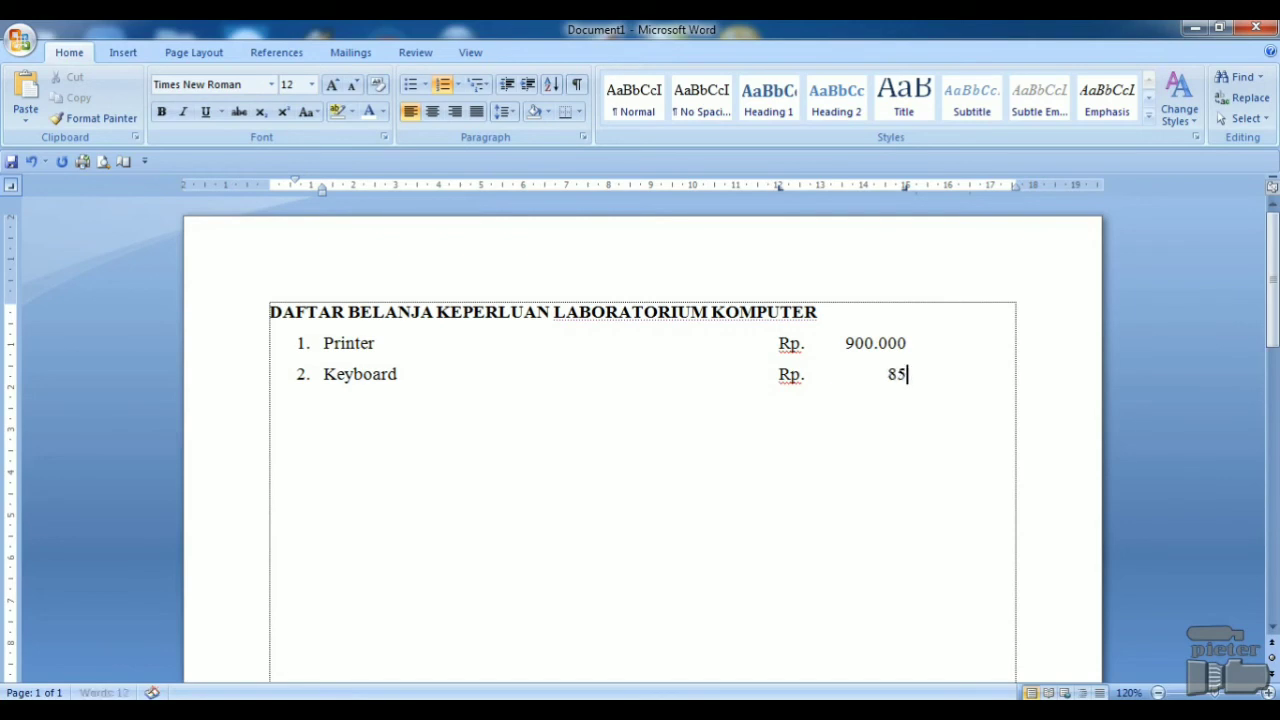
pyautogui.write('.000')
# Add list item 3 "Mouse" with "Rp." and "50.000" aligned at the two tab stops.
pyautogui.press('Return')
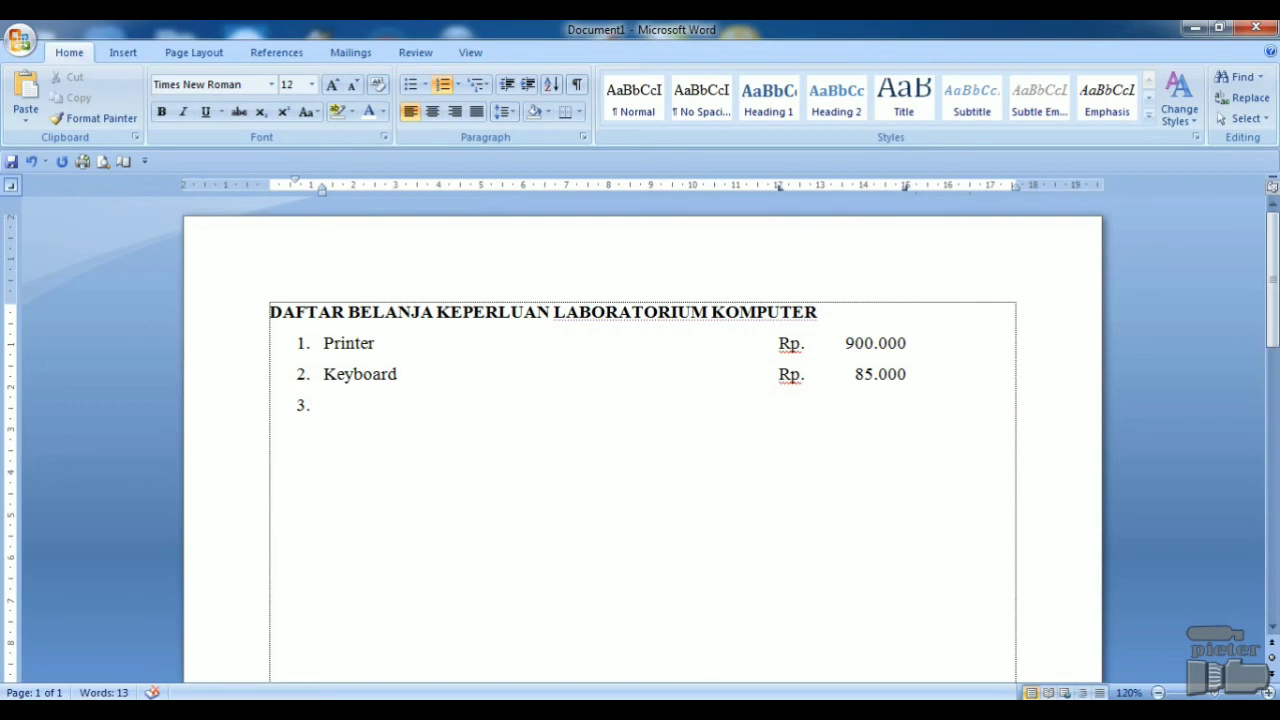
pyautogui.write('Mouse')
pyautogui.press('Tab')
pyautogui.write('Rp.')
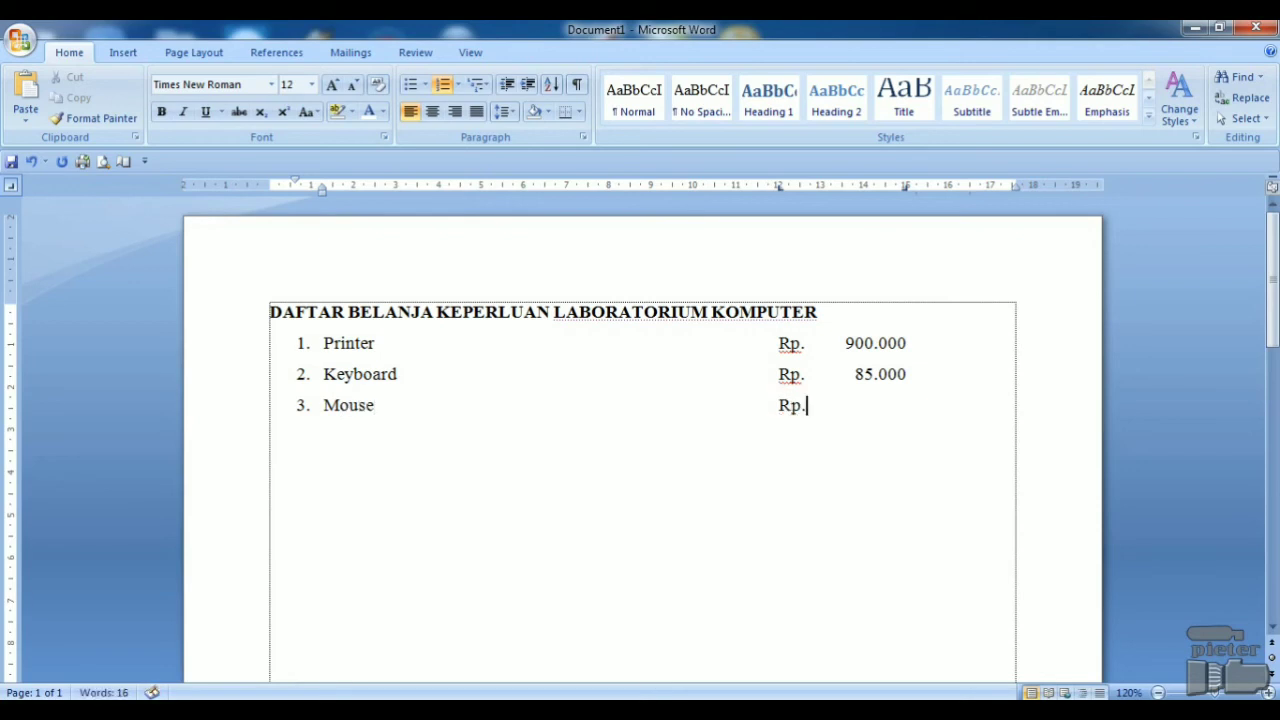
pyautogui.press('Tab')
pyautogui.write('50.000')
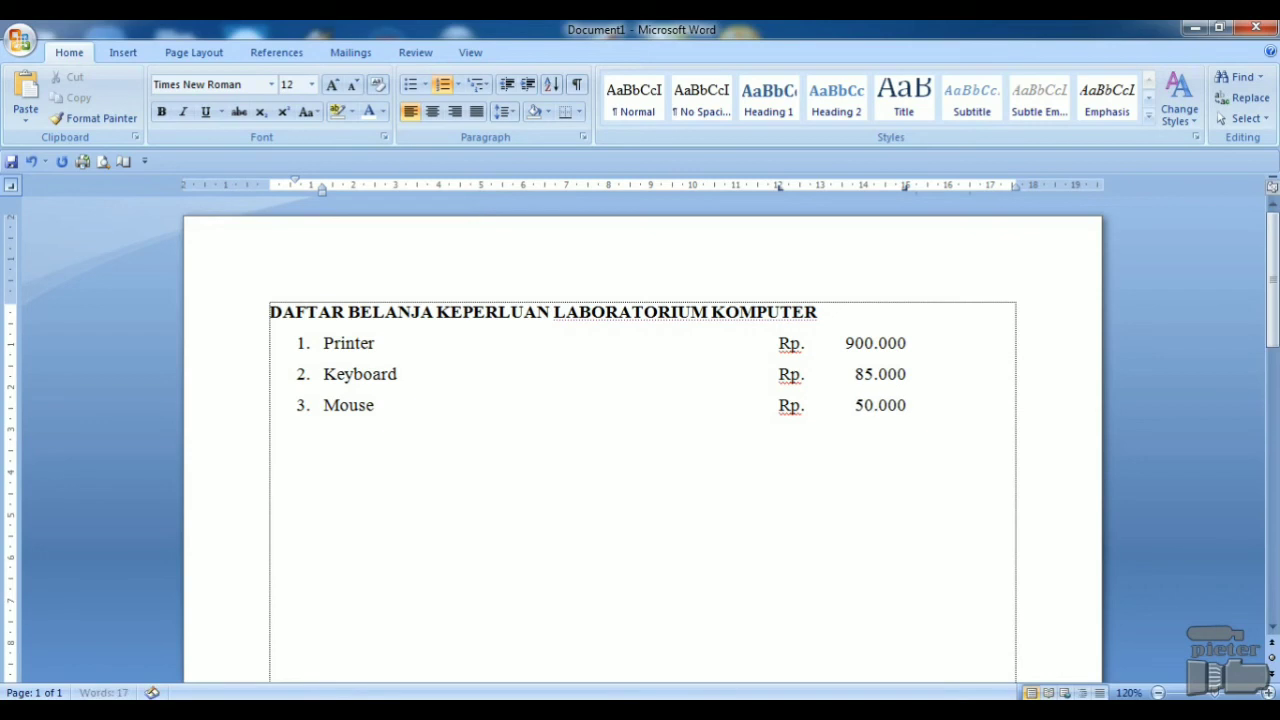
# Add list item 4 "Mouse pad" with "Rp." and "6.000" aligned at the two tab stops.
pyautogui.press('Return')
pyautogui.write('Mouse pad')
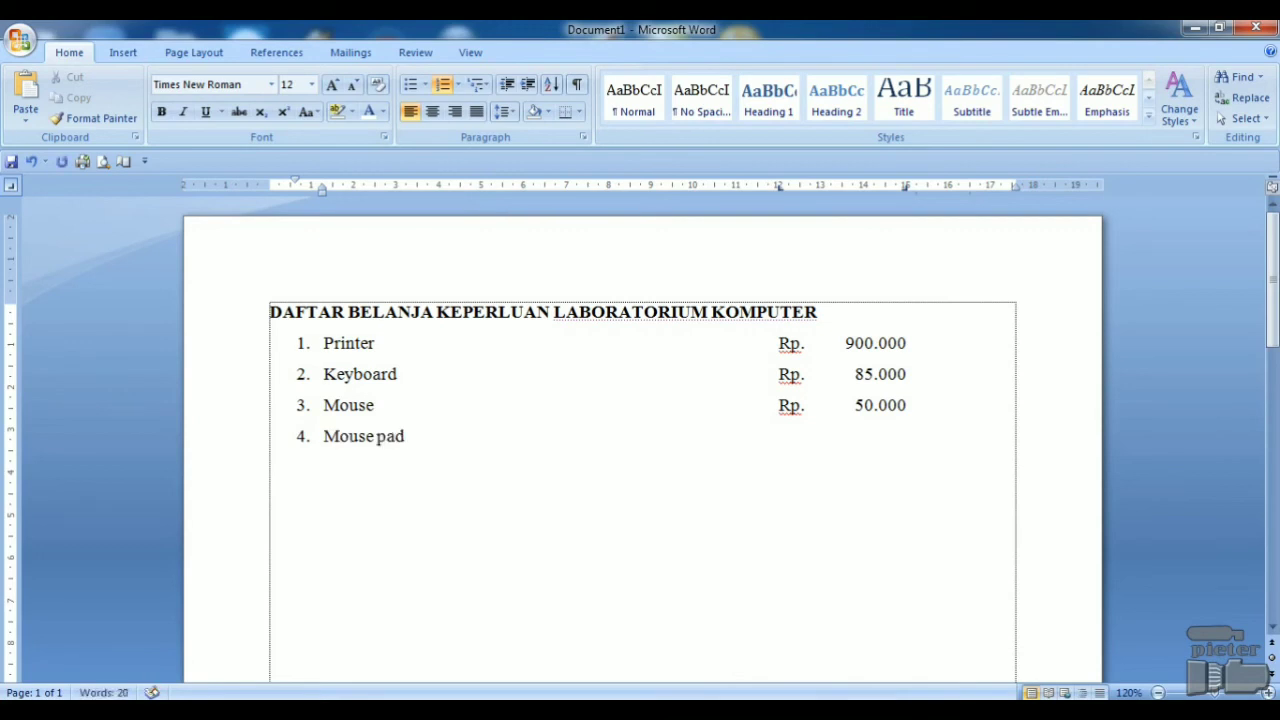
pyautogui.press('Tab')
pyautogui.write('Rp.')
pyautogui.press('Tab')
pyautogui.write('6.000')
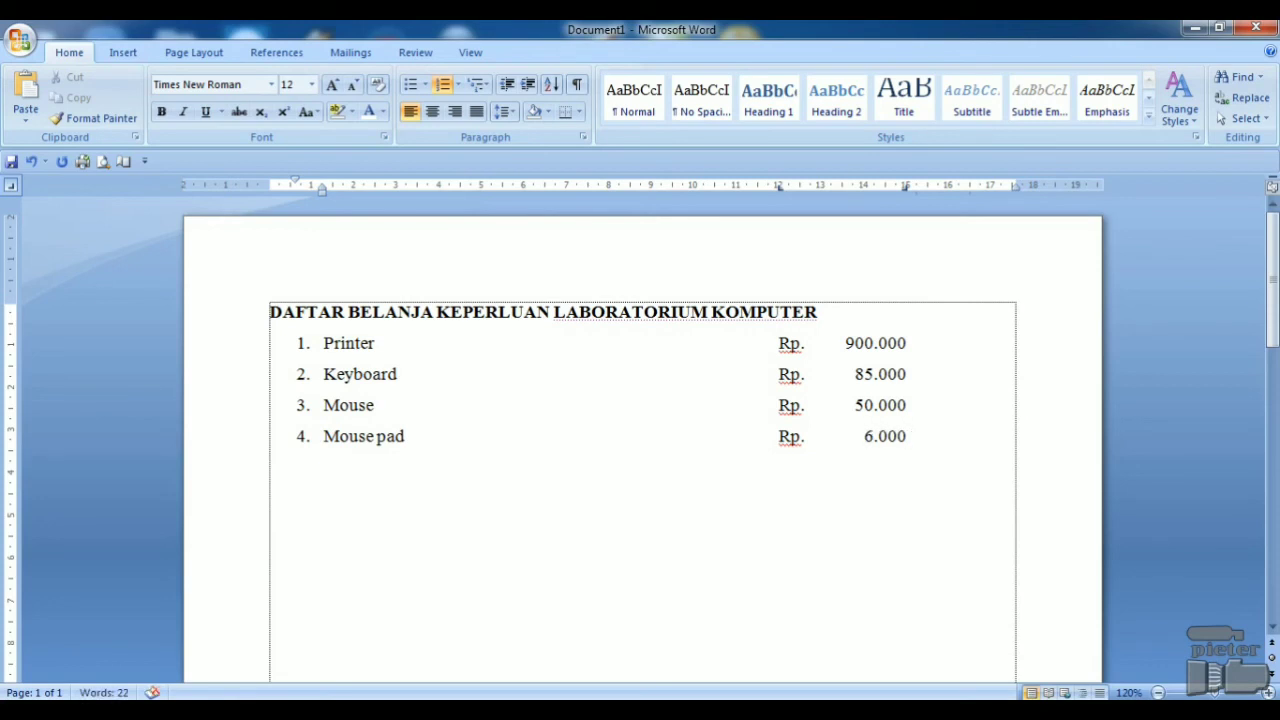
# Add list item 5 "UPS" with "Rp." and "1.200.000" aligned at the two tab stops.
pyautogui.press('Return')
pyautogui.write('UPS')
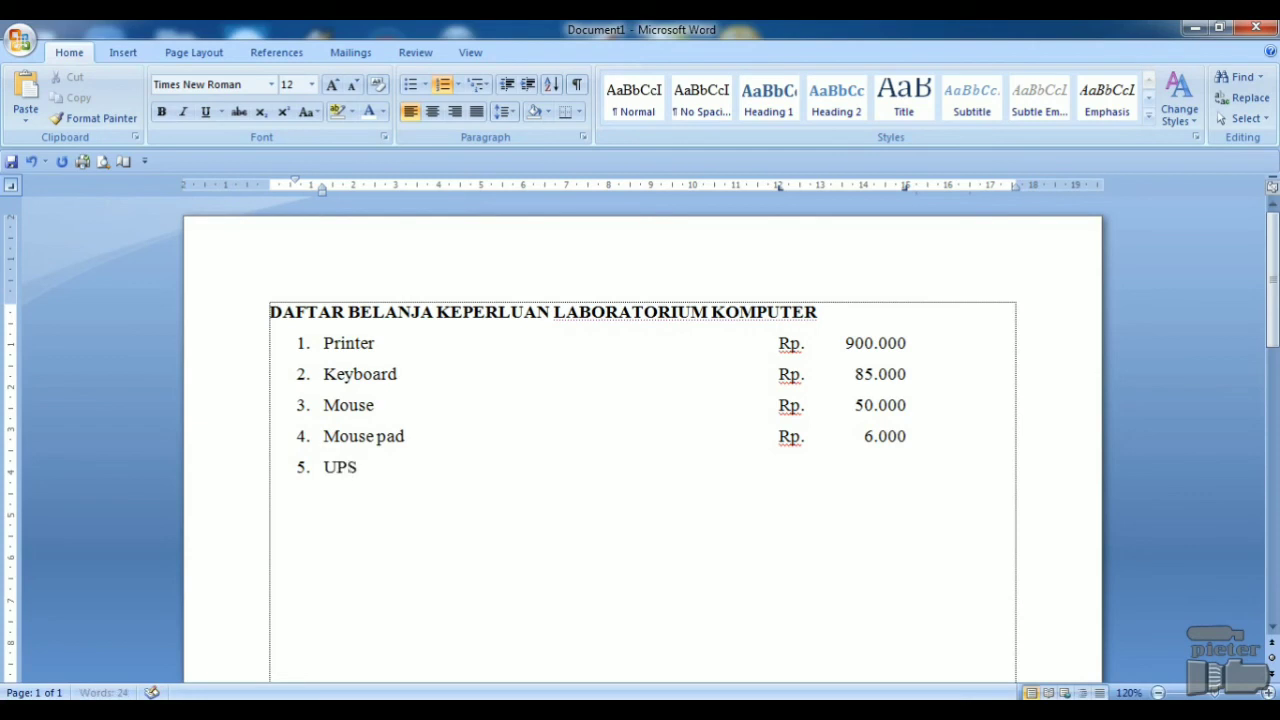
pyautogui.press('Tab')
pyautogui.write('Rp.')
pyautogui.press('Tab')
pyautogui.write('1.200')
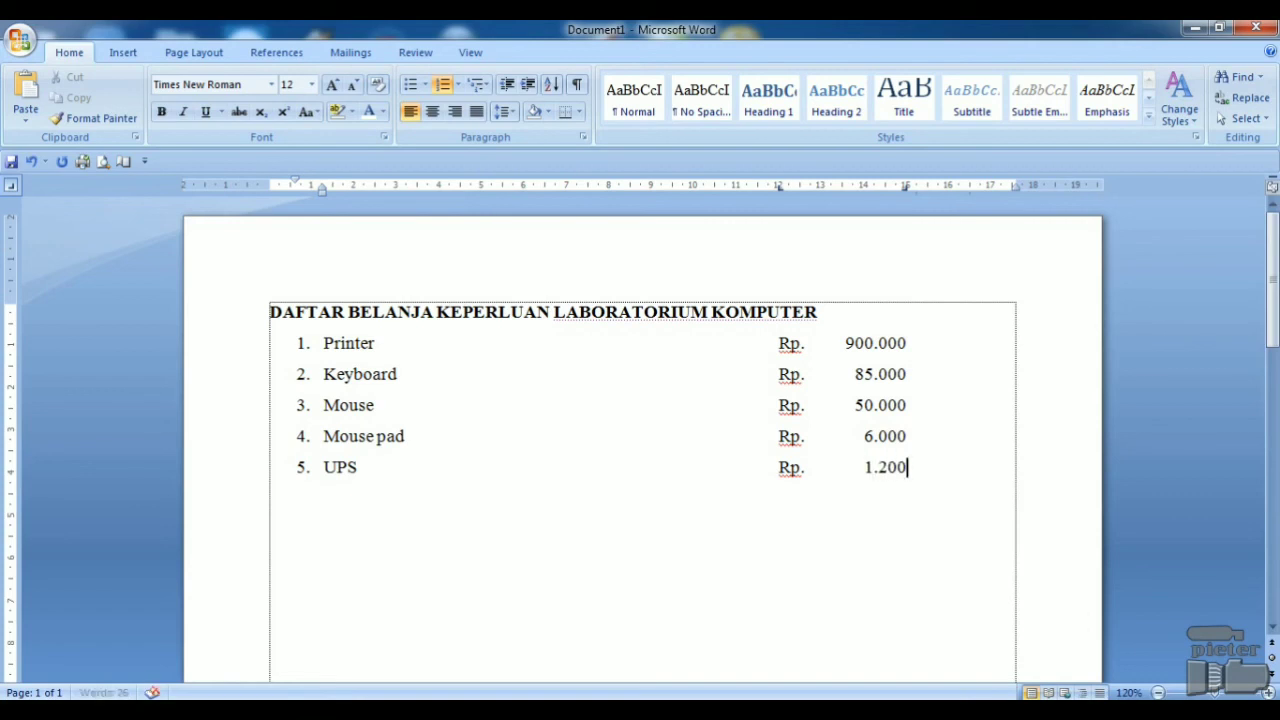
pyautogui.write('.000')
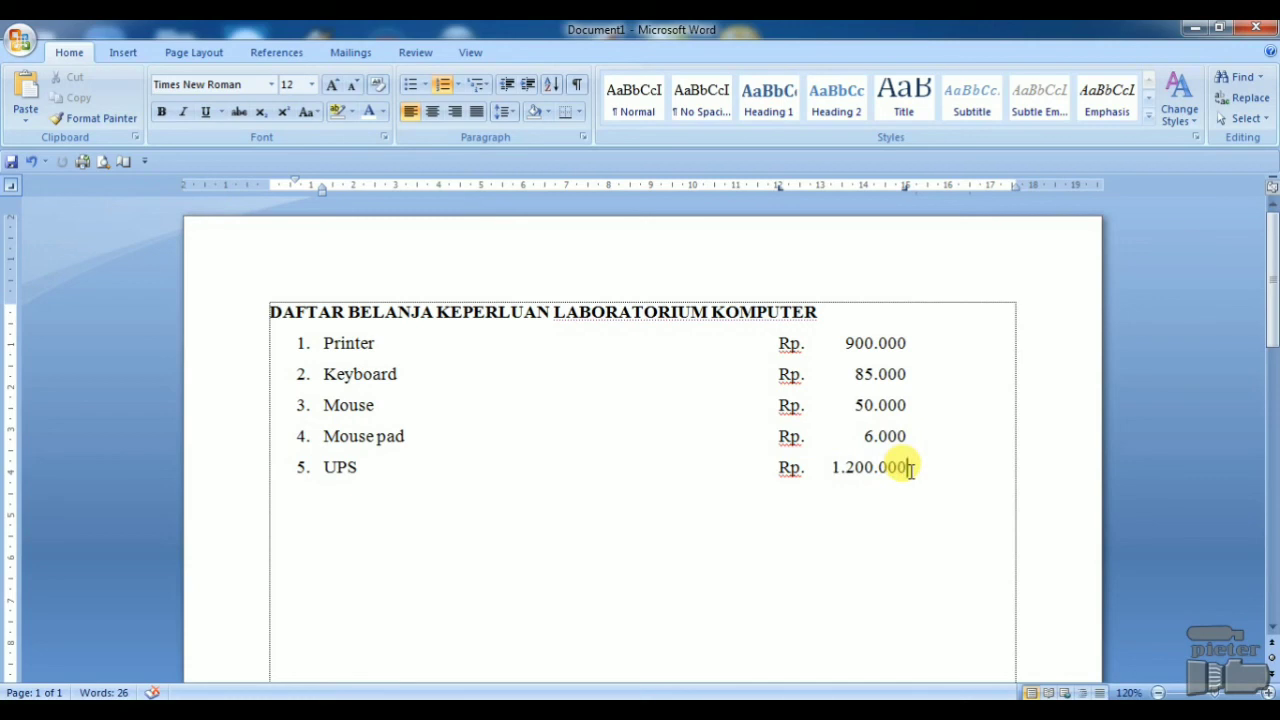
# Move the right tab stop of all five list items to about 14.75 cm, then deselect the text.
pyautogui.moveTo(910, 468); pyautogui.dragTo(829, 343)
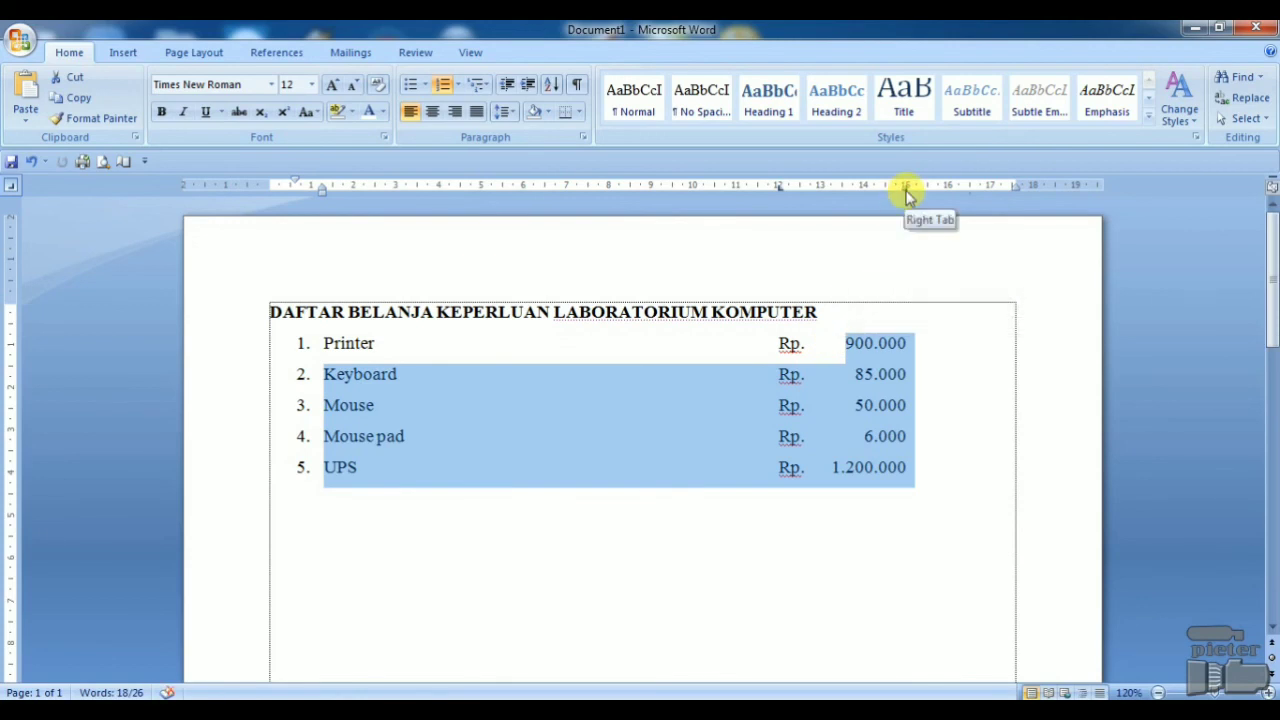
pyautogui.moveTo(906, 190)
pyautogui.mouseDown()
pyautogui.moveTo(918, 194)
pyautogui.moveTo(896, 196)
pyautogui.mouseUp()
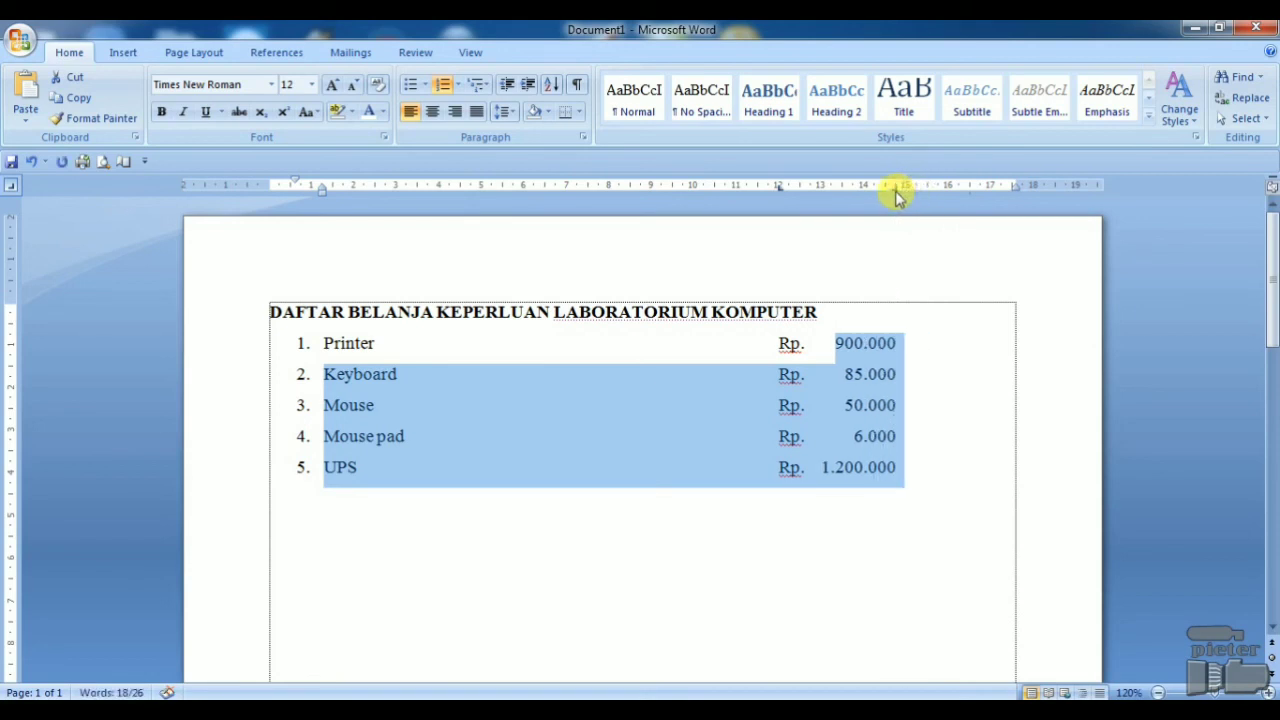
pyautogui.click(919, 482)
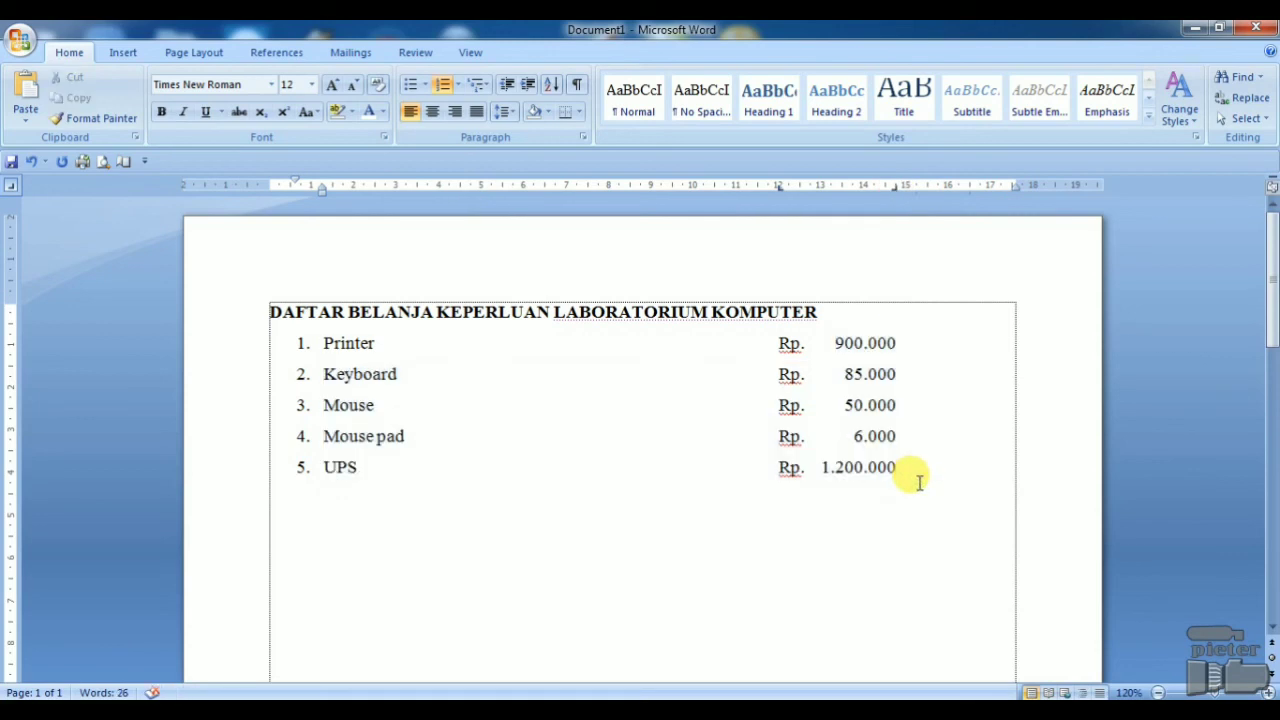